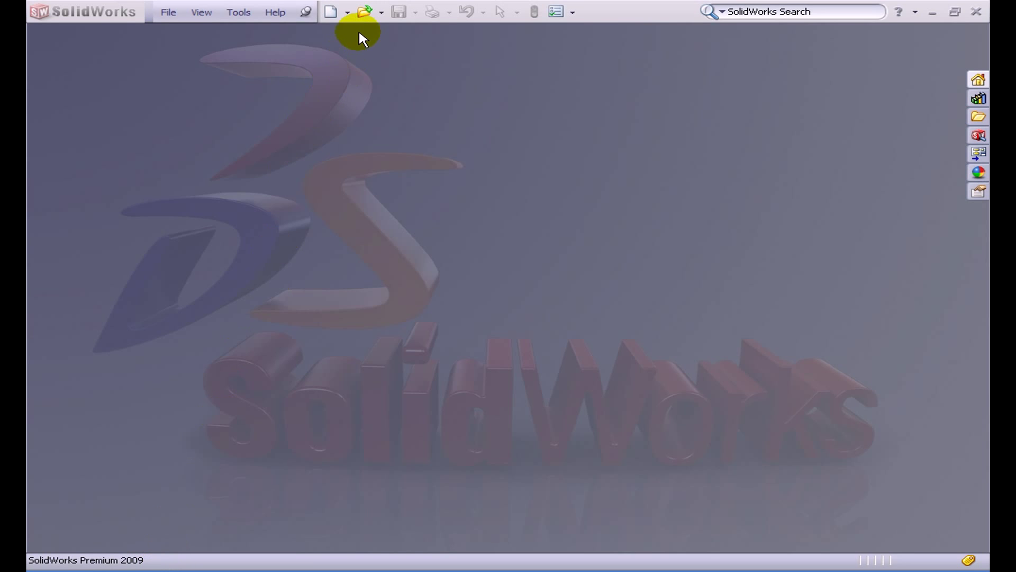
Attempt to open the 2010 part file and dismiss the future-version error.
{"action": "left_click", "coordinate": [363, 11]}
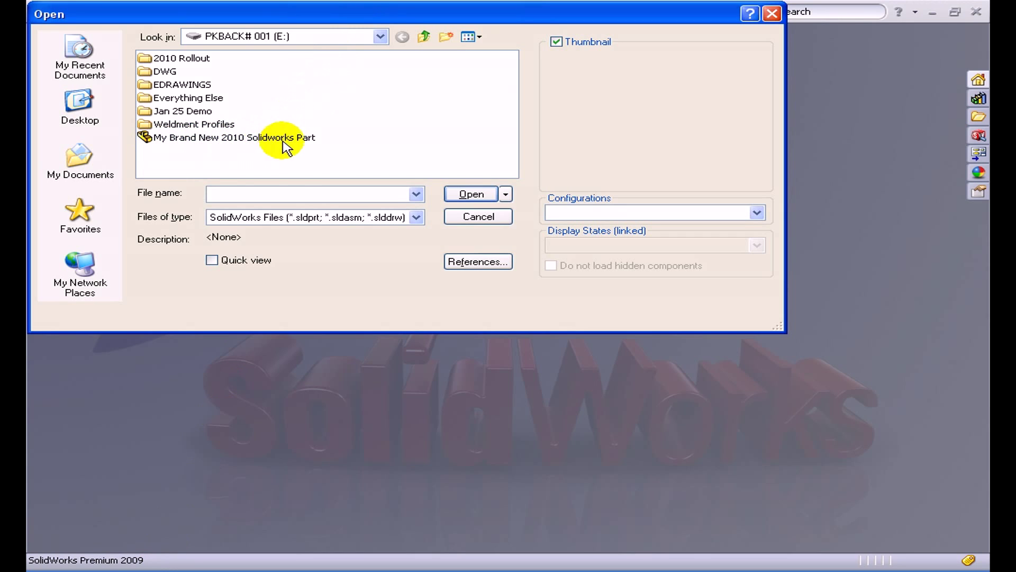
{"action": "left_click", "coordinate": [168, 139]}
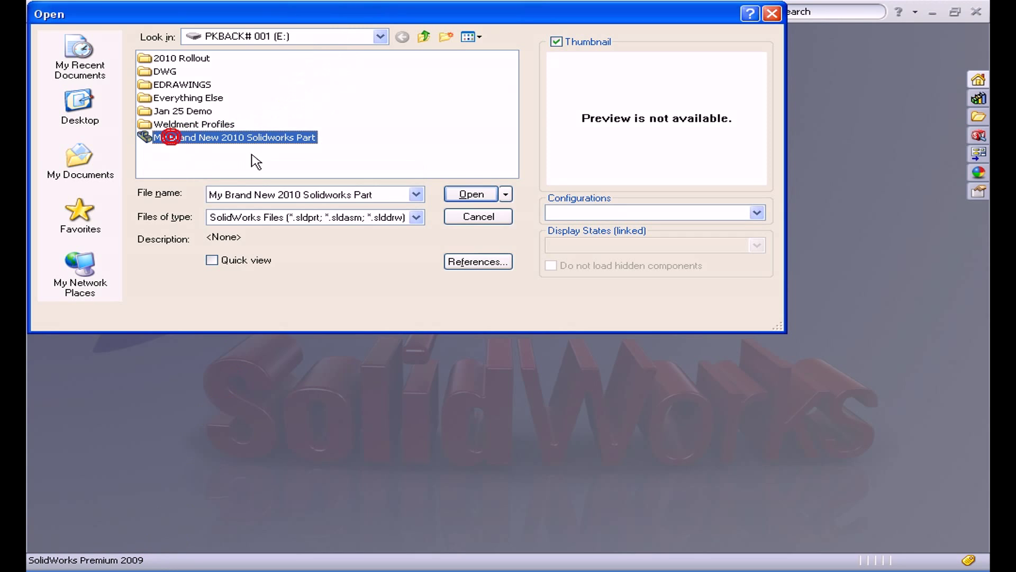
{"action": "left_click", "coordinate": [458, 197]}
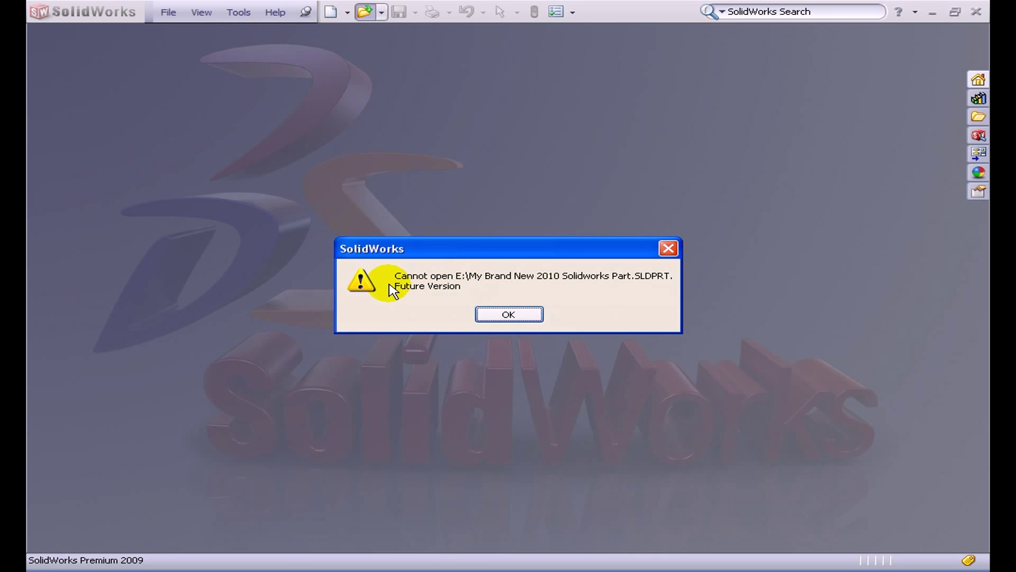
{"action": "left_click", "coordinate": [507, 316]}
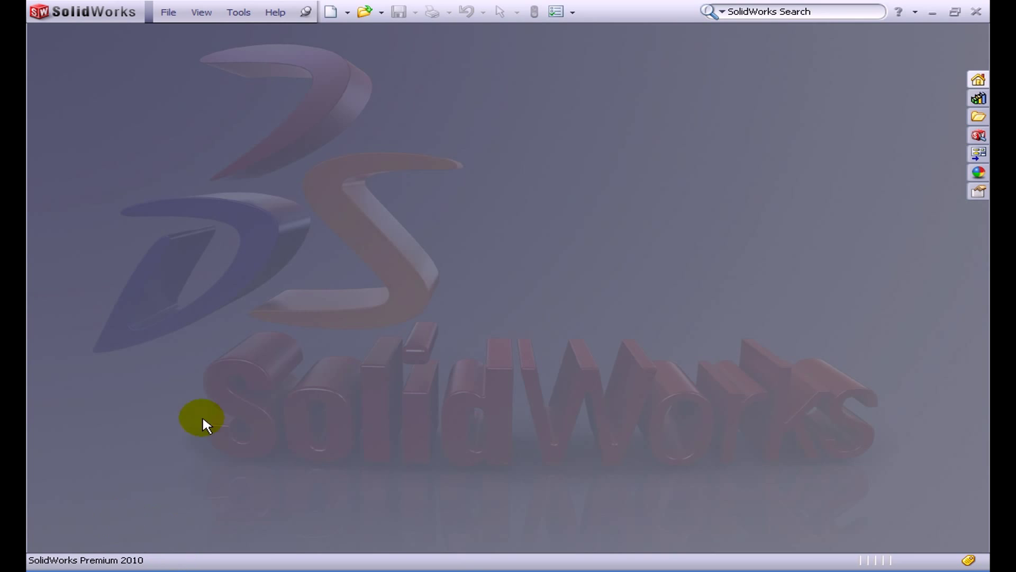
Open My Brand New 2010 Solidworks Part in SolidWorks 2010.
{"action": "left_click", "coordinate": [364, 11]}
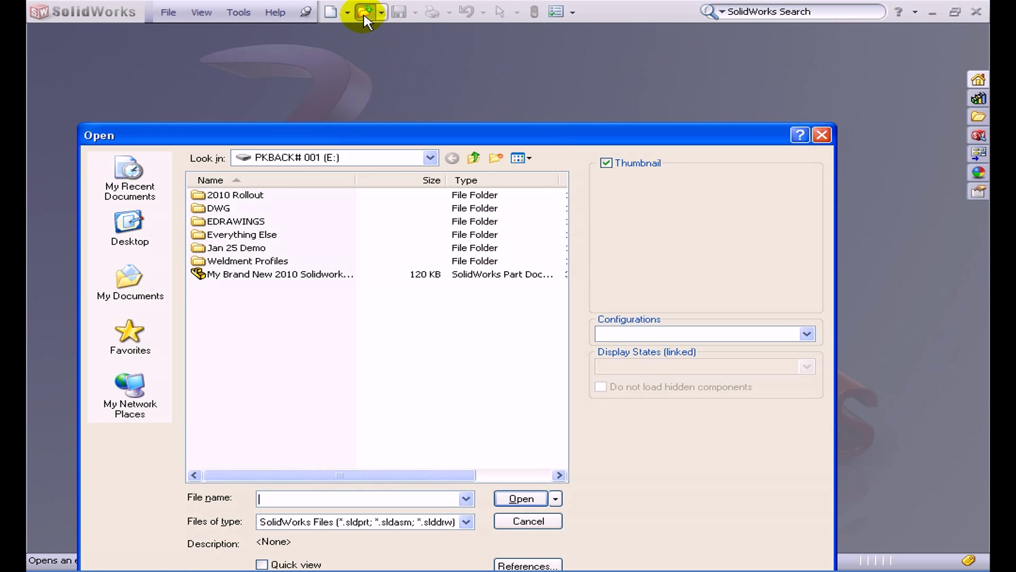
{"action": "left_click", "coordinate": [290, 272]}
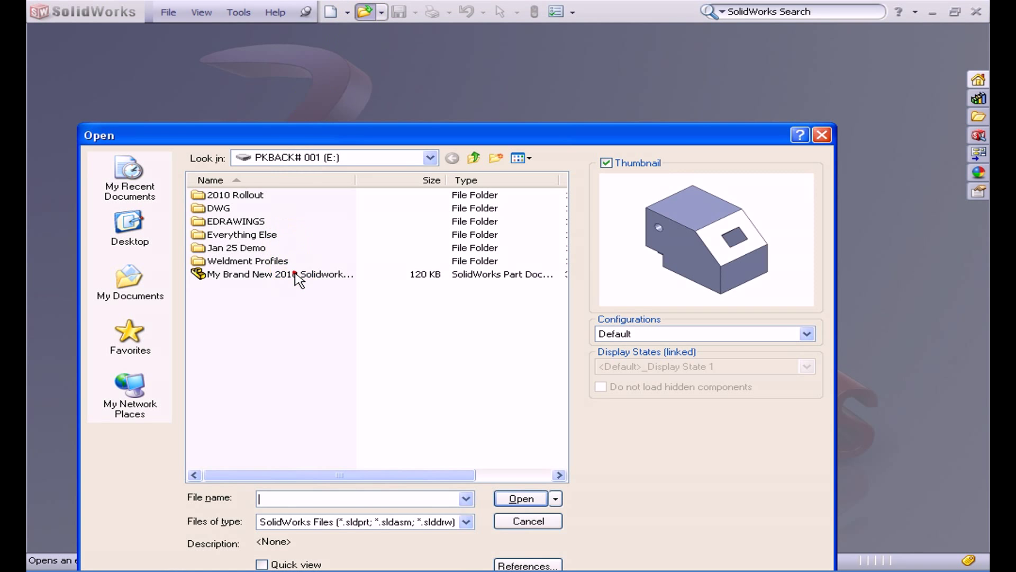
{"action": "left_click", "coordinate": [511, 495]}
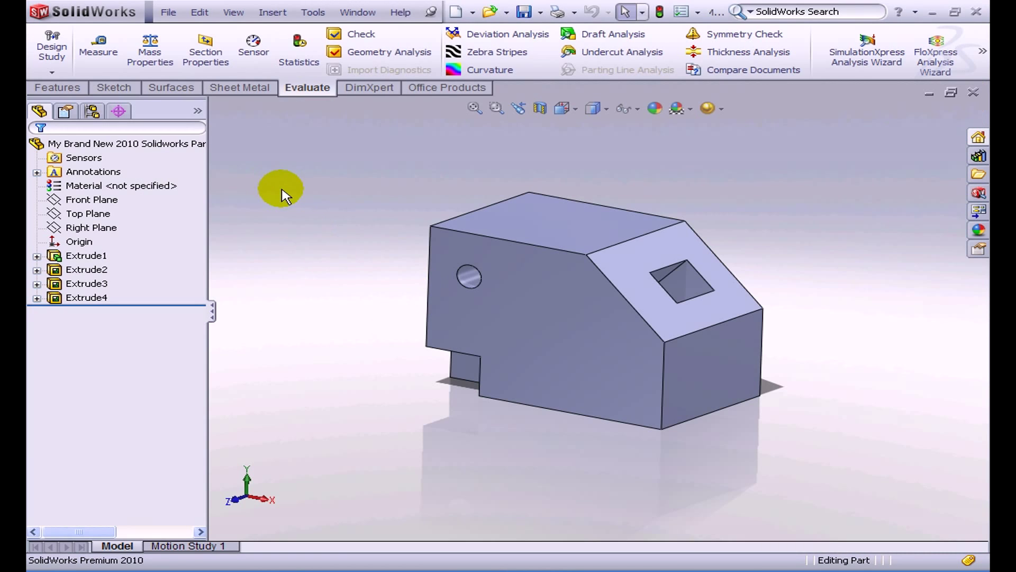
Save the part as a Parasolid (*.x_t) file on E: and close the document.
{"action": "left_click", "coordinate": [169, 12]}
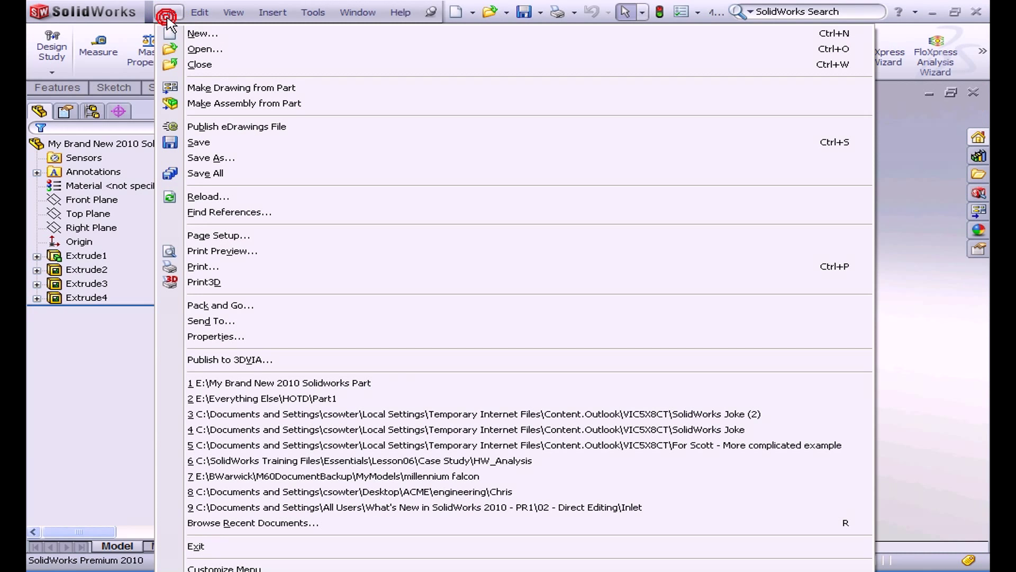
{"action": "left_click", "coordinate": [211, 158]}
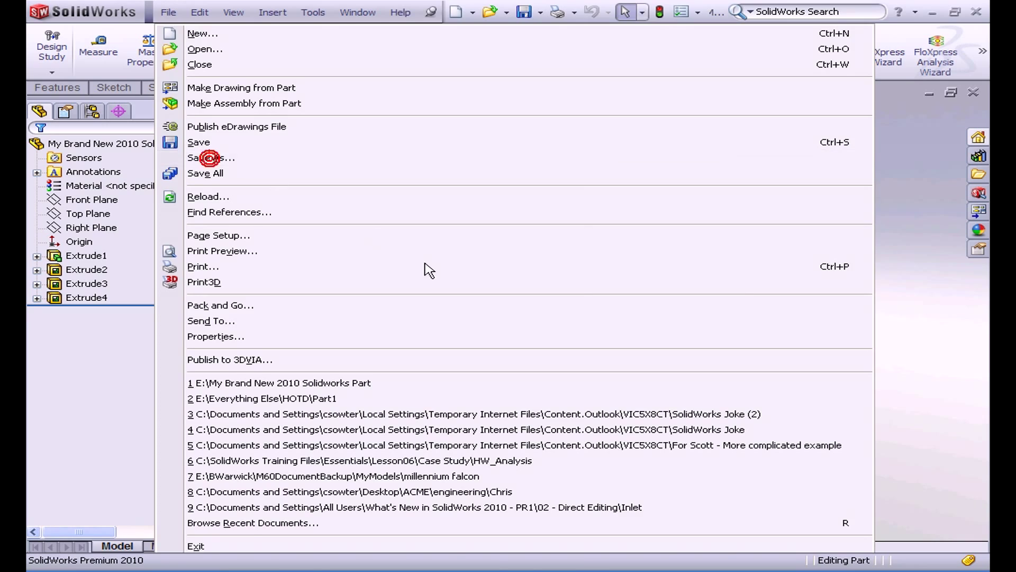
{"action": "left_click", "coordinate": [467, 522]}
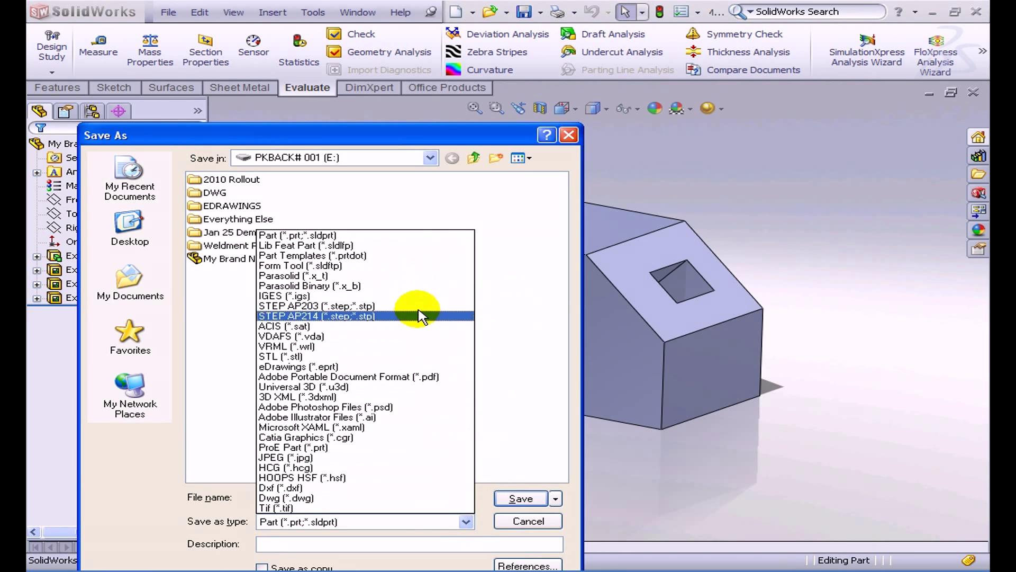
{"action": "left_click", "coordinate": [425, 277]}
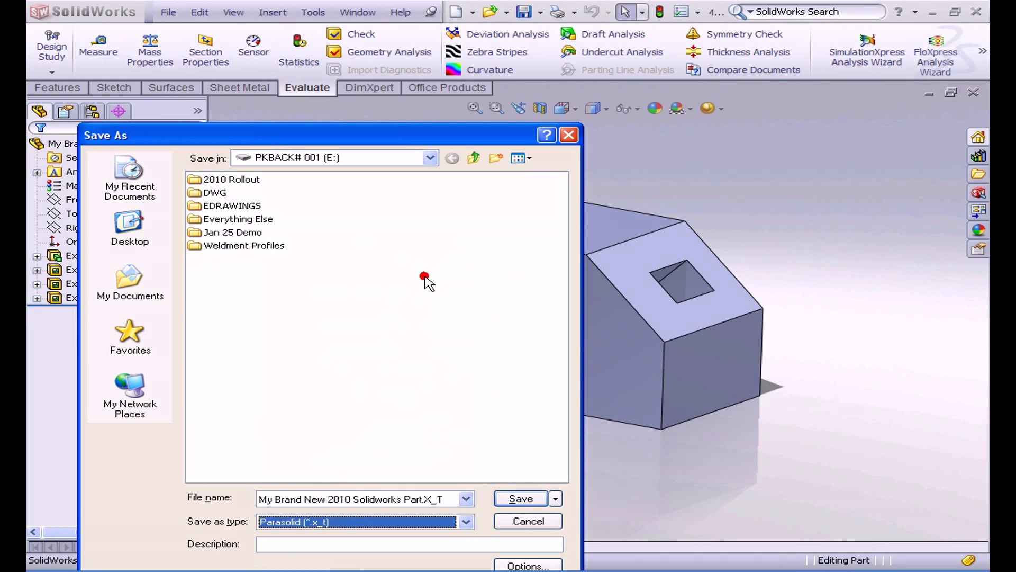
{"action": "left_click", "coordinate": [520, 498]}
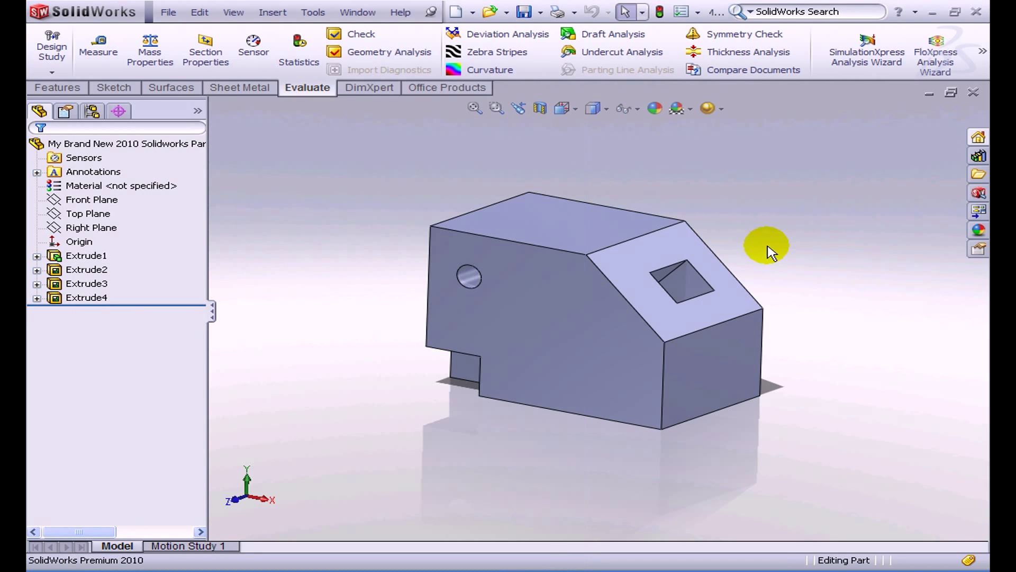
{"action": "left_click", "coordinate": [974, 95]}
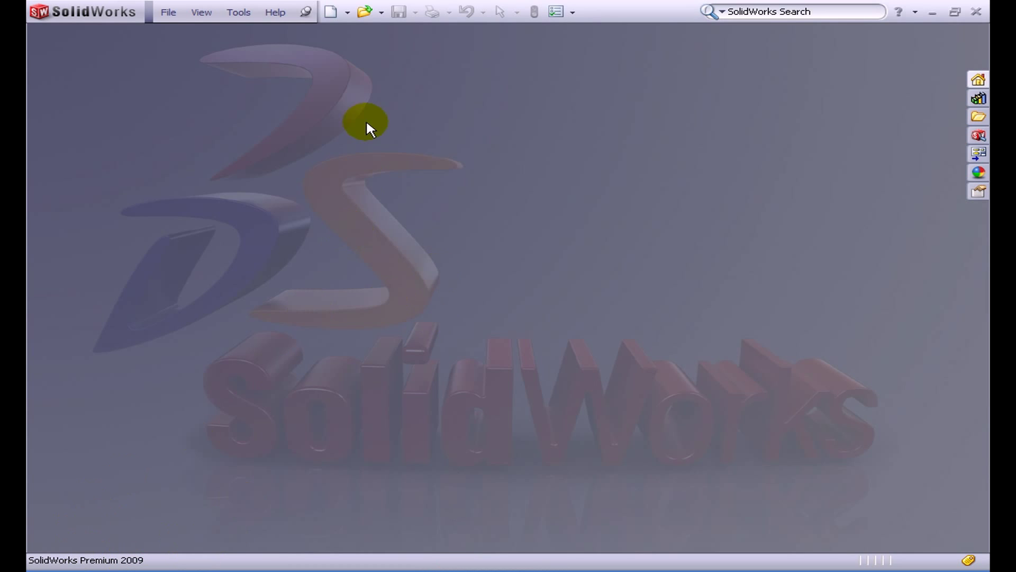
Import My Brand New 2010 Solidworks Part.x_t using the Parasolid file-type filter.
{"action": "left_click", "coordinate": [364, 11]}
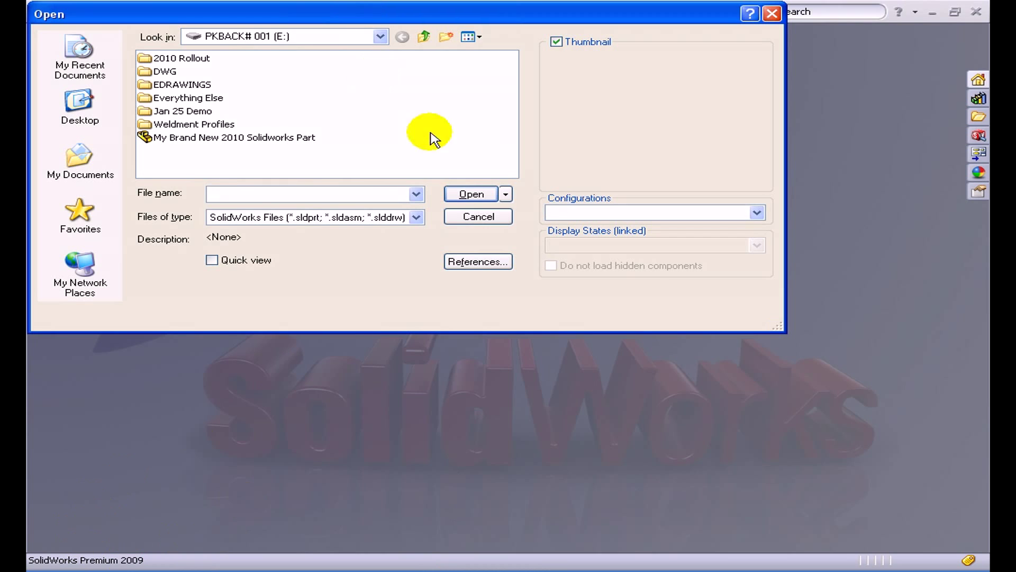
{"action": "left_click", "coordinate": [417, 217]}
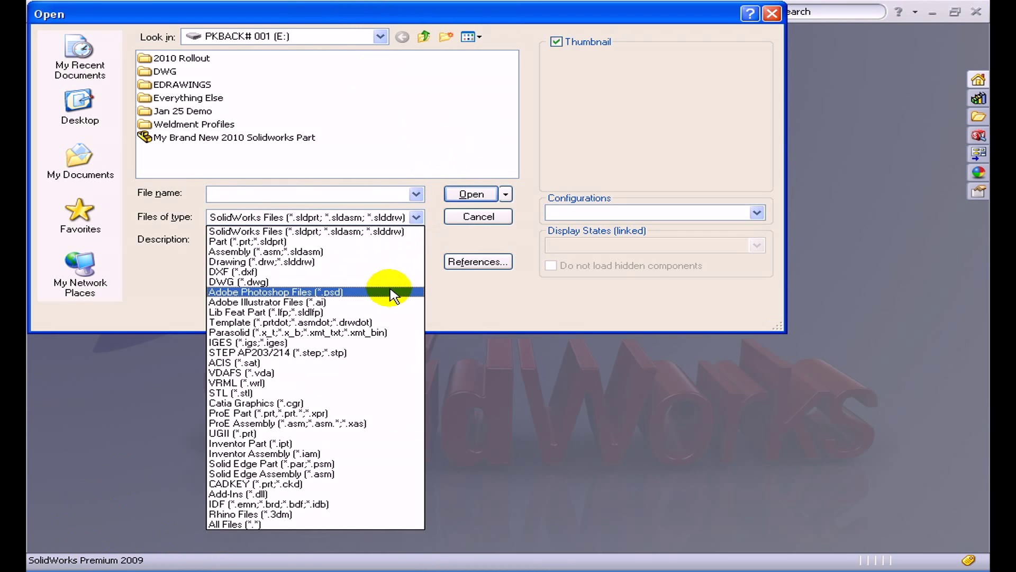
{"action": "left_click", "coordinate": [385, 332]}
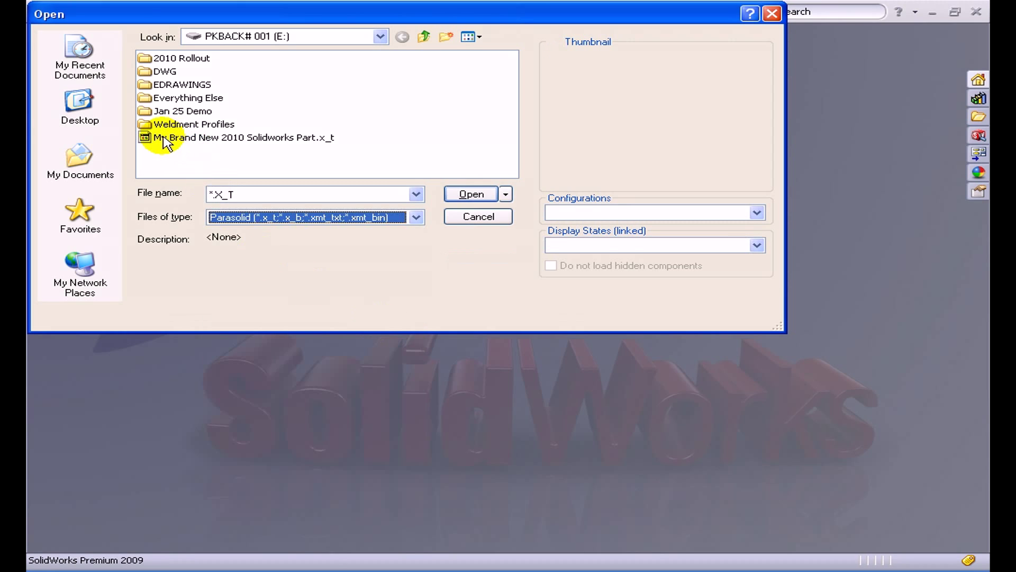
{"action": "left_click", "coordinate": [238, 138]}
{"action": "left_click", "coordinate": [466, 195]}
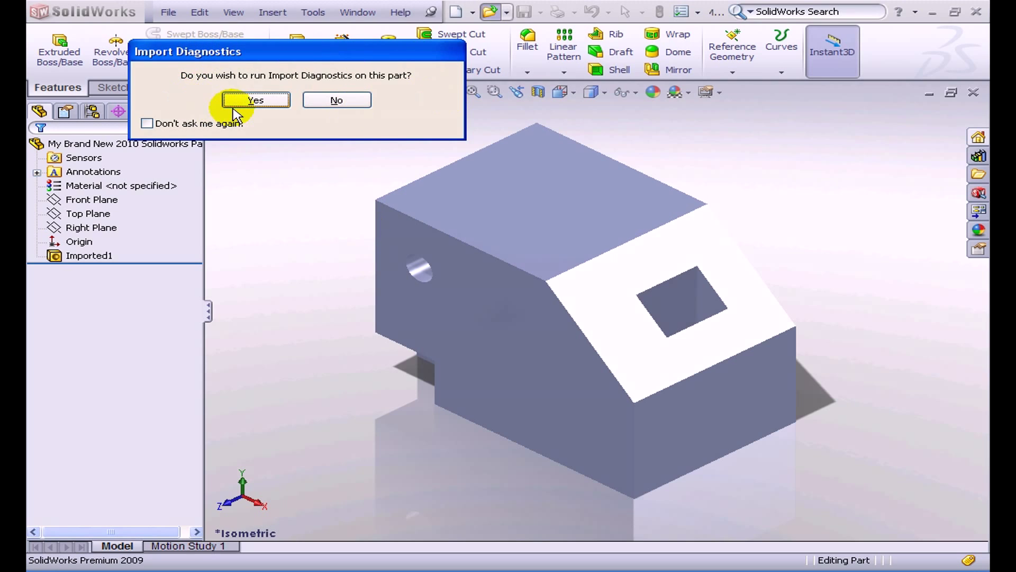
Run Import Diagnostics on the imported body and accept the no-faults result.
{"action": "left_click", "coordinate": [250, 102]}
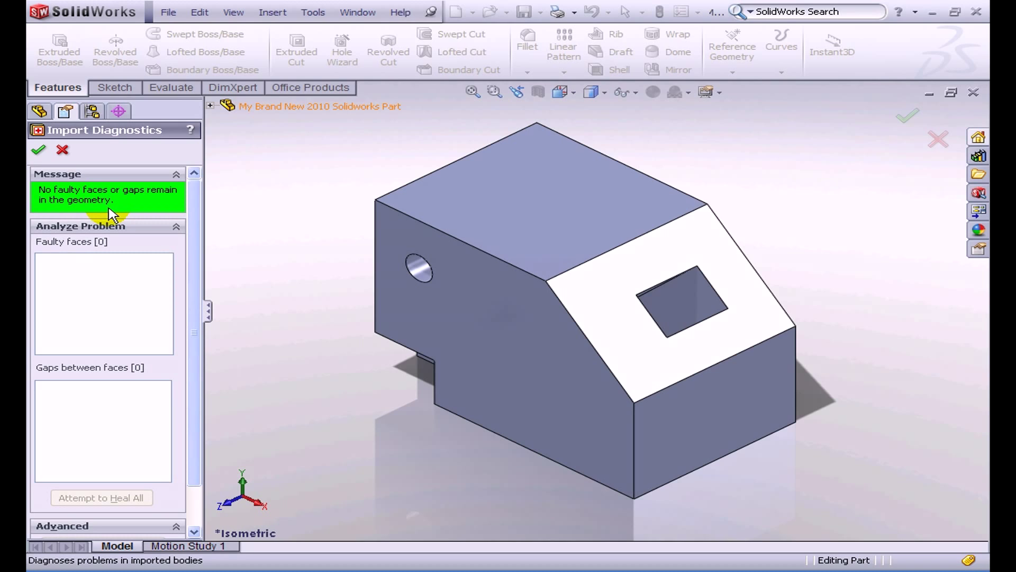
{"action": "left_click", "coordinate": [35, 153]}
{"action": "left_click", "coordinate": [585, 98]}
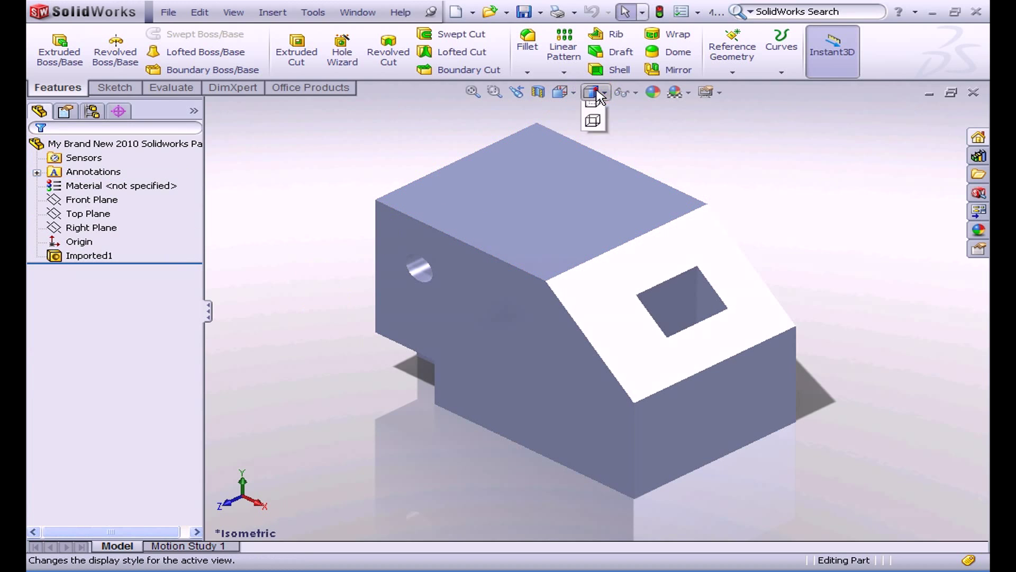
Show the imported block Shaded With Edges and orbit it to a frontal view.
{"action": "left_click", "coordinate": [595, 111]}
{"action": "mouse_move", "coordinate": [335, 290]}
{"action": "middle_mouse_down"}
{"action": "mouse_move", "coordinate": [318, 245]}
{"action": "mouse_move", "coordinate": [335, 249]}
{"action": "mouse_move", "coordinate": [328, 272]}
{"action": "middle_mouse_up"}
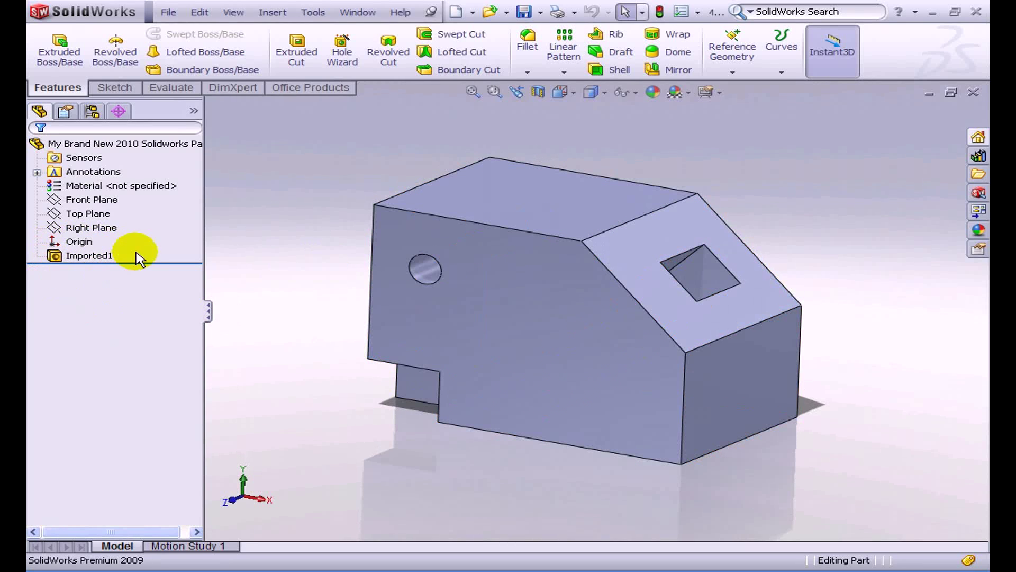
{"action": "middle_click_drag", "start_coordinate": [299, 264], "coordinate": [291, 281]}
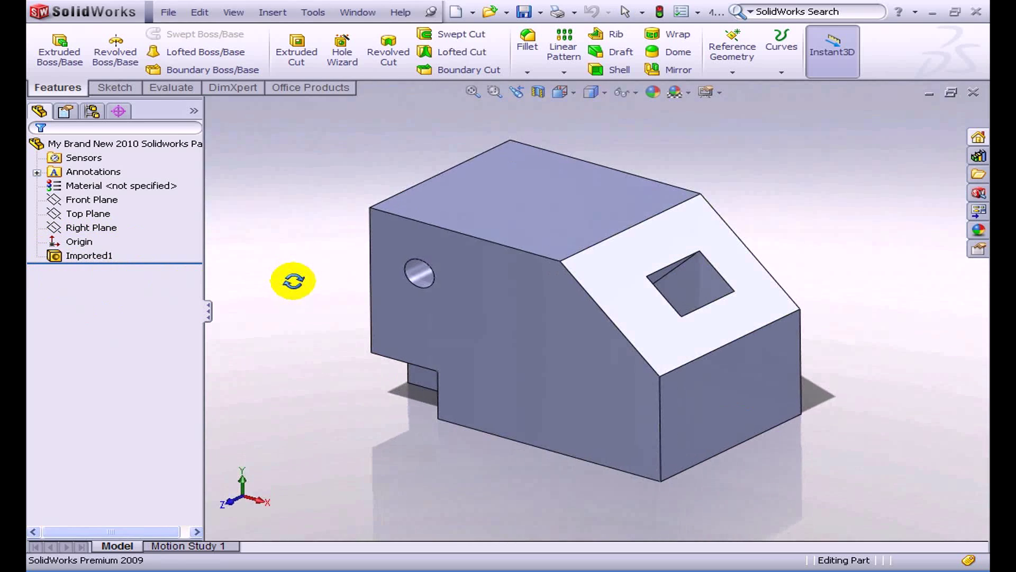
Enable the FeatureWorks add-in in the Add-Ins manager.
{"action": "left_click", "coordinate": [701, 12]}
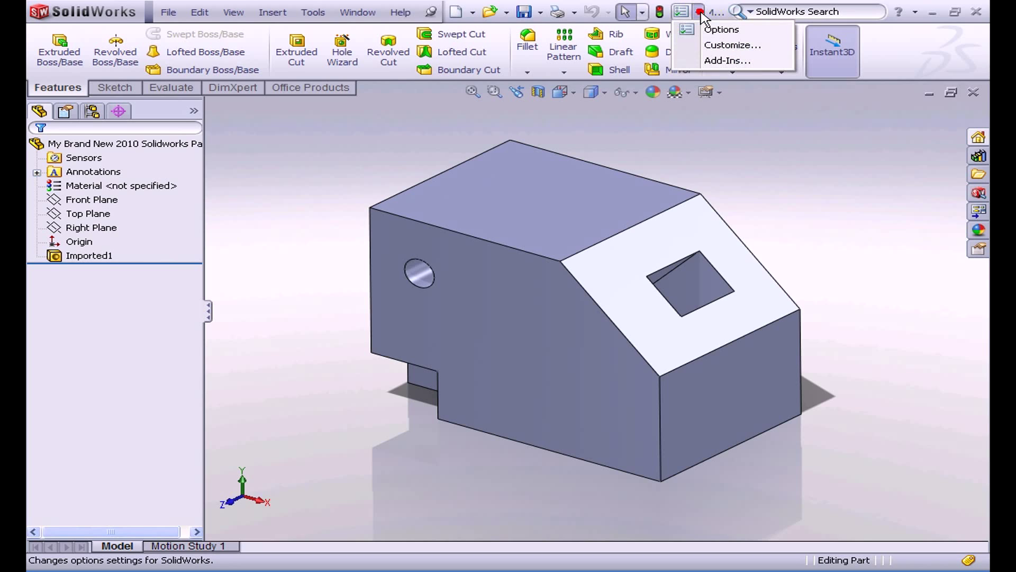
{"action": "left_click", "coordinate": [704, 61]}
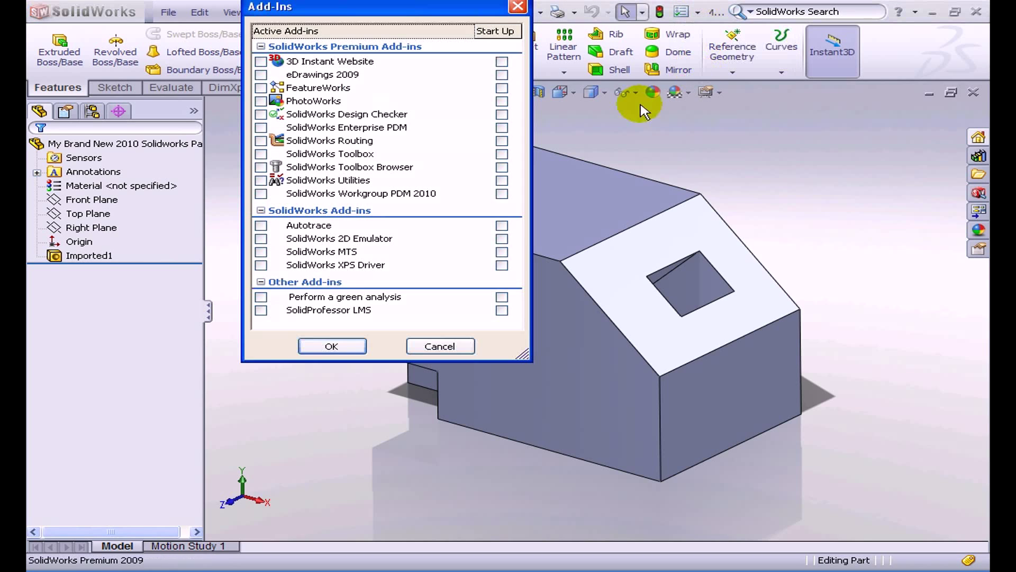
{"action": "left_click", "coordinate": [260, 88]}
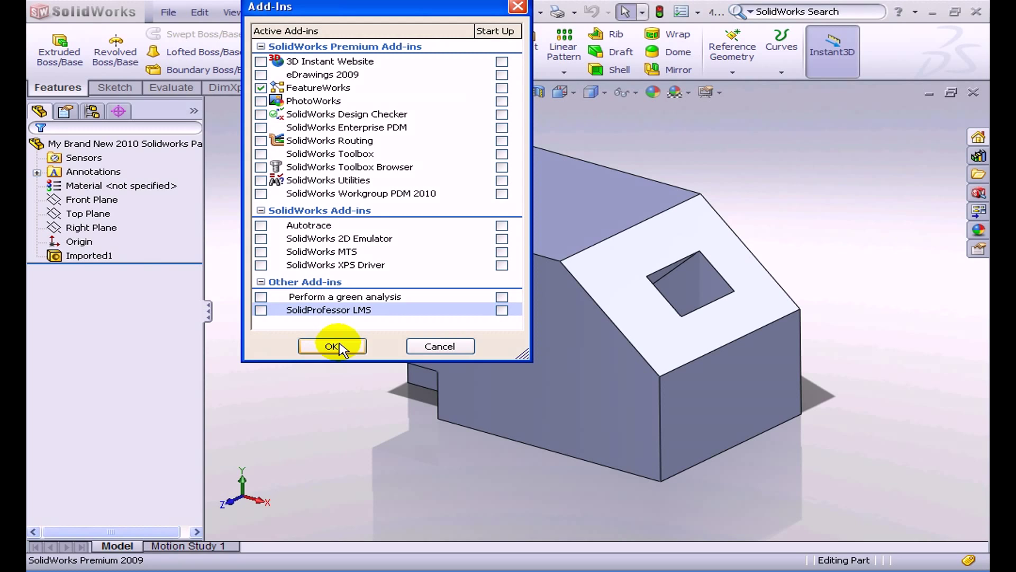
{"action": "left_click", "coordinate": [340, 350]}
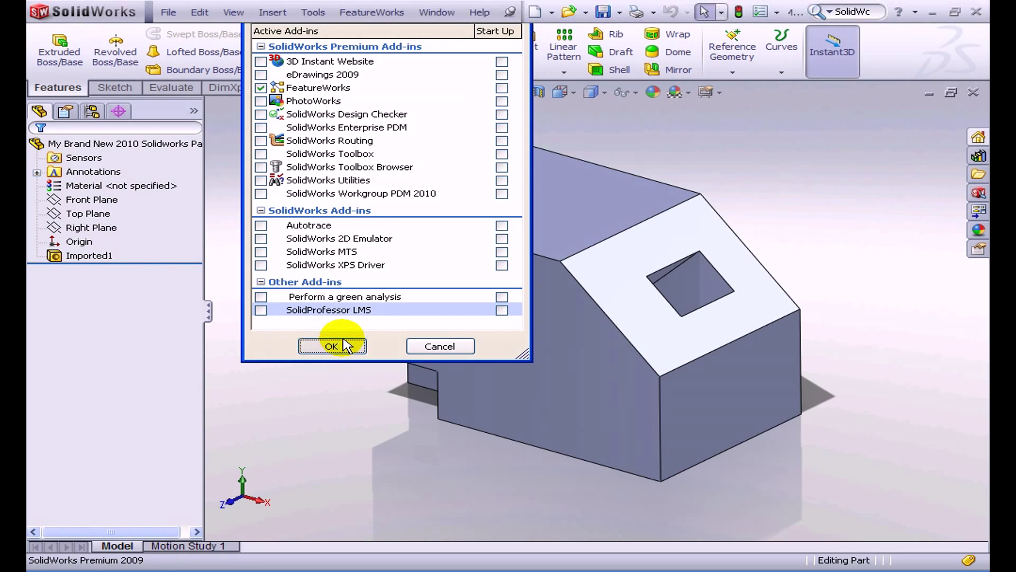
{"action": "mouse_move", "coordinate": [344, 341]}
{"action": "middle_mouse_down"}
{"action": "mouse_move", "coordinate": [341, 329]}
{"action": "mouse_move", "coordinate": [355, 331]}
{"action": "mouse_move", "coordinate": [345, 331]}
{"action": "middle_mouse_up"}
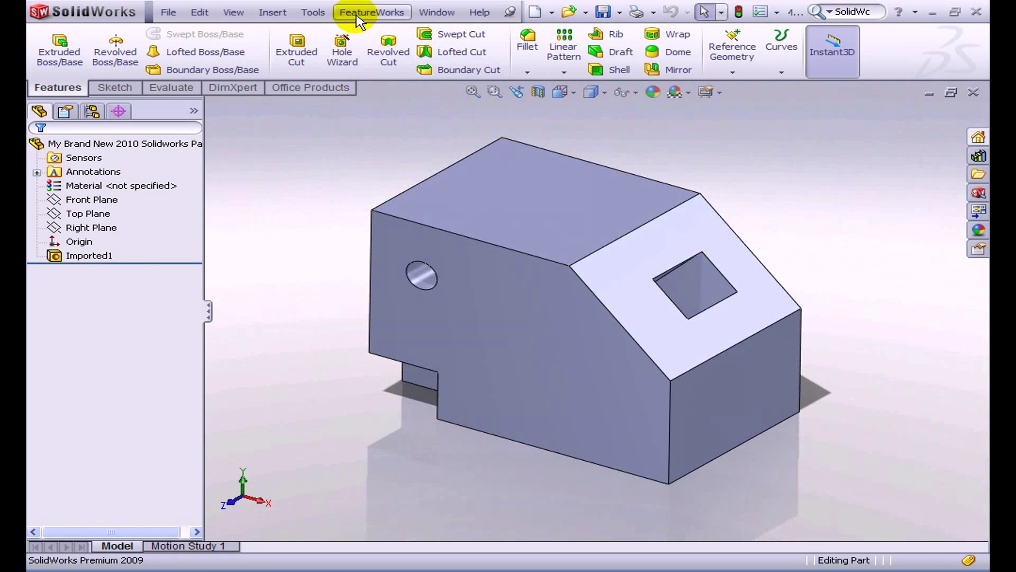
Run FeatureWorks Recognize Features in Automatic mode for standard features on the imported body.
{"action": "left_click", "coordinate": [384, 15]}
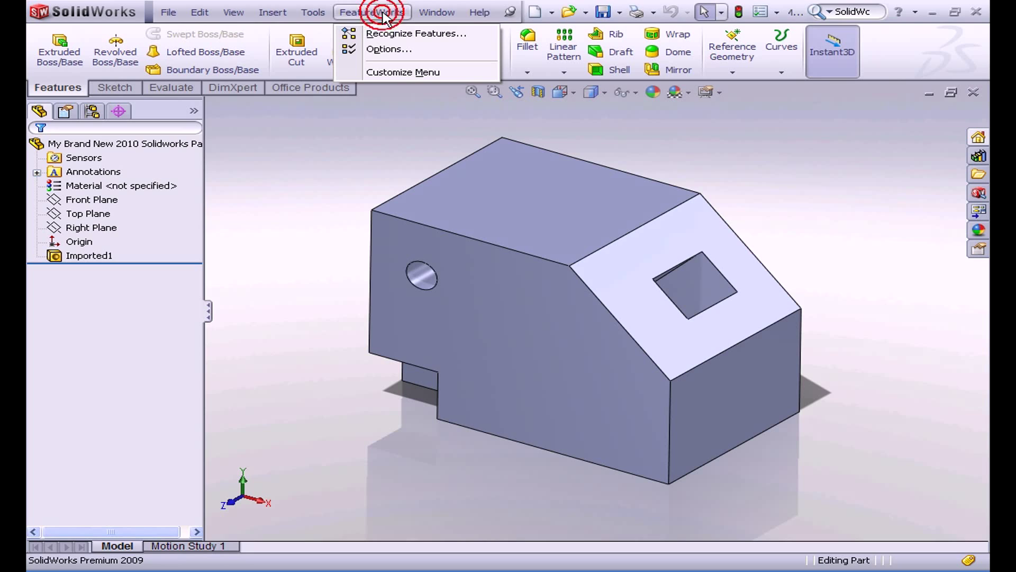
{"action": "left_click", "coordinate": [418, 36]}
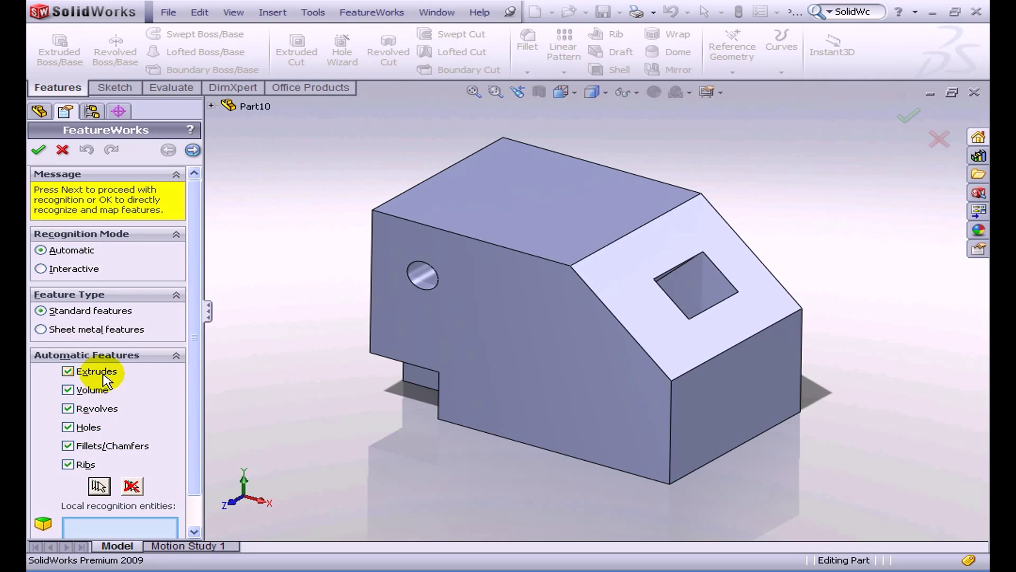
{"action": "left_click", "coordinate": [192, 151]}
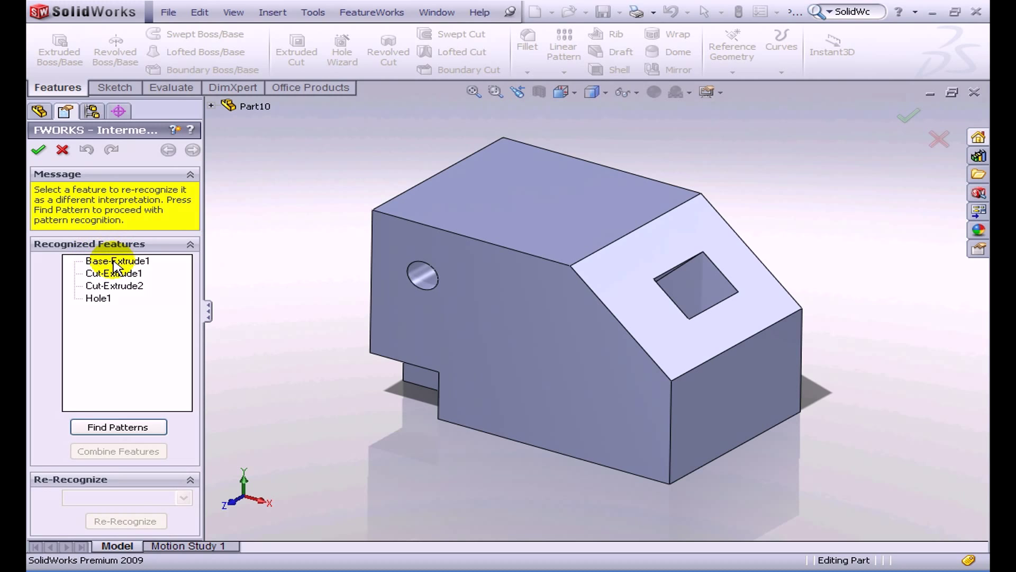
Review Base-Extrude1, Cut-Extrude1, Cut-Extrude2 and Hole1, then accept them as features.
{"action": "left_click", "coordinate": [115, 264]}
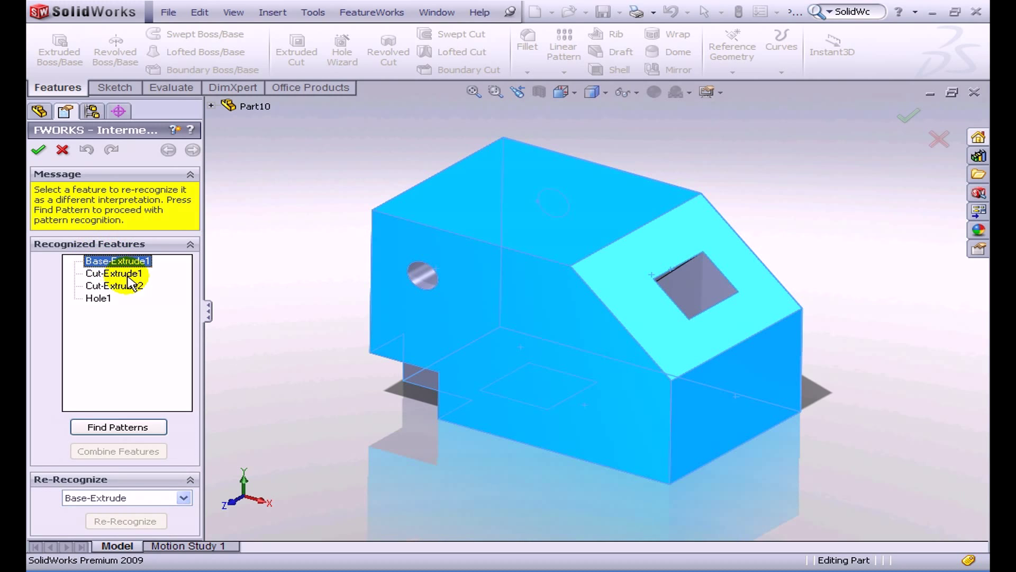
{"action": "left_click", "coordinate": [127, 274]}
{"action": "middle_click_drag", "start_coordinate": [272, 324], "coordinate": [241, 315]}
{"action": "left_click", "coordinate": [136, 286]}
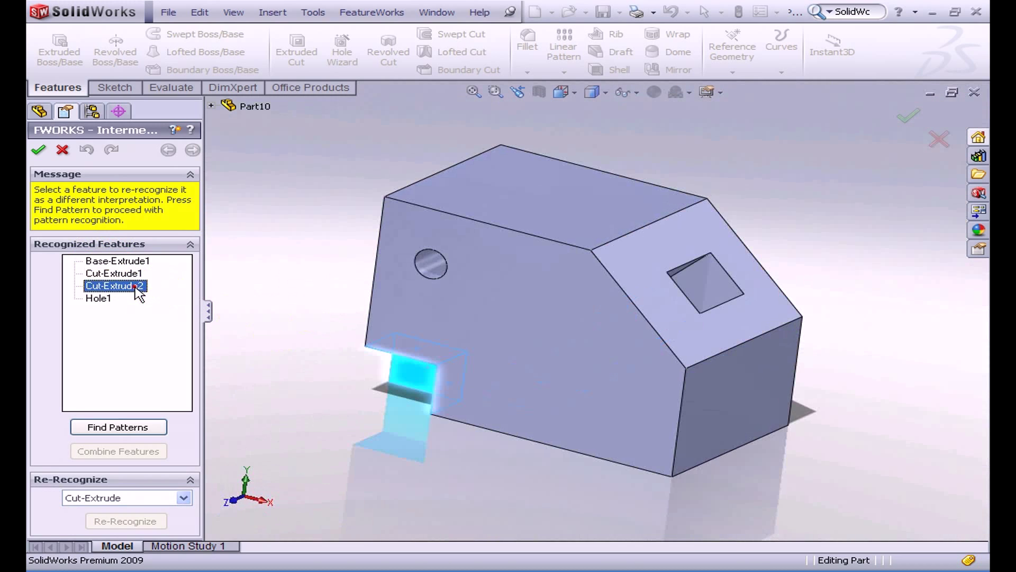
{"action": "left_click", "coordinate": [98, 299]}
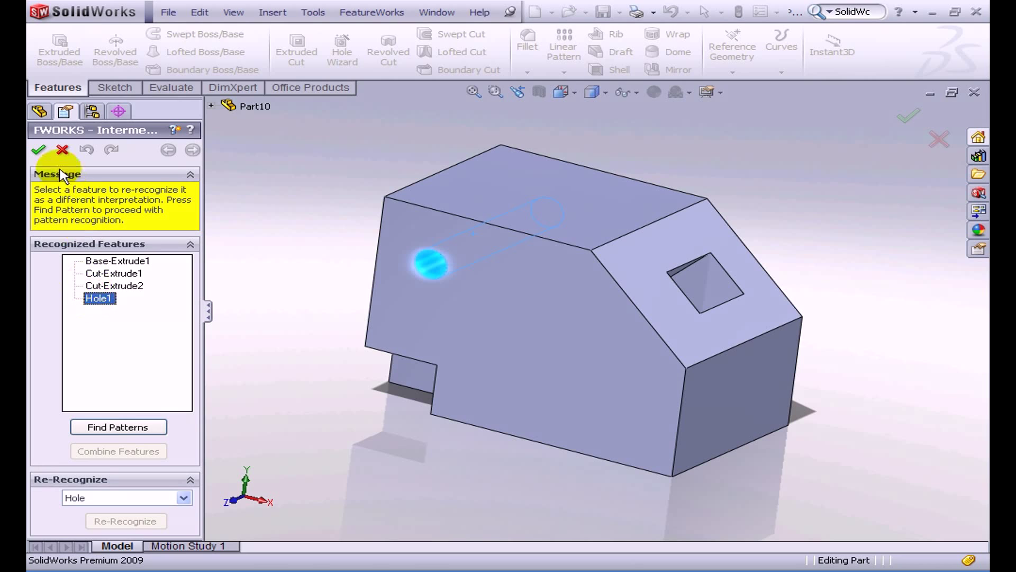
{"action": "left_click", "coordinate": [39, 151]}
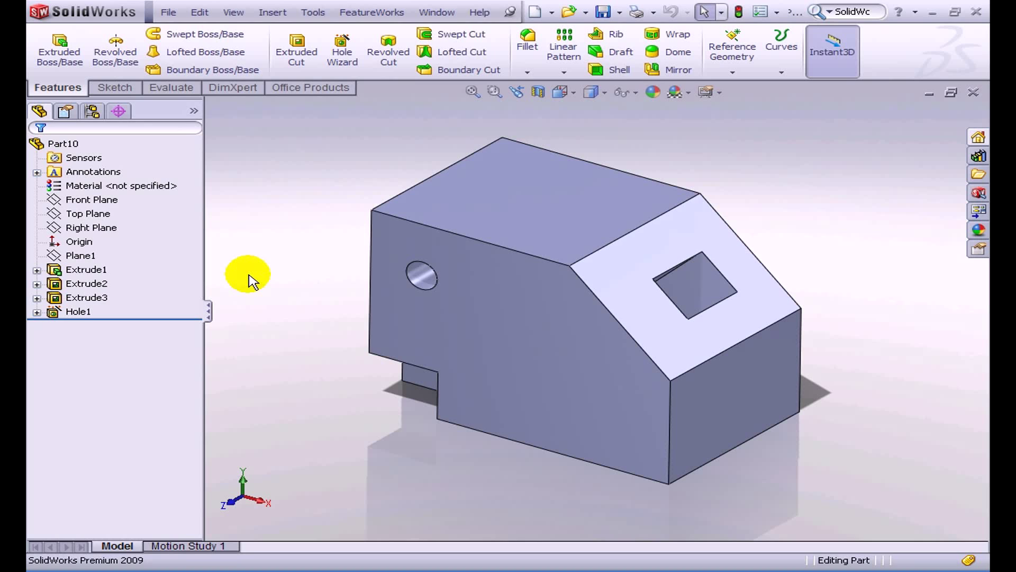
Highlight the square cut and the corner notch cut on the model.
{"action": "mouse_move", "coordinate": [301, 336]}
{"action": "middle_mouse_down"}
{"action": "mouse_move", "coordinate": [325, 234]}
{"action": "mouse_move", "coordinate": [292, 321]}
{"action": "middle_mouse_up"}
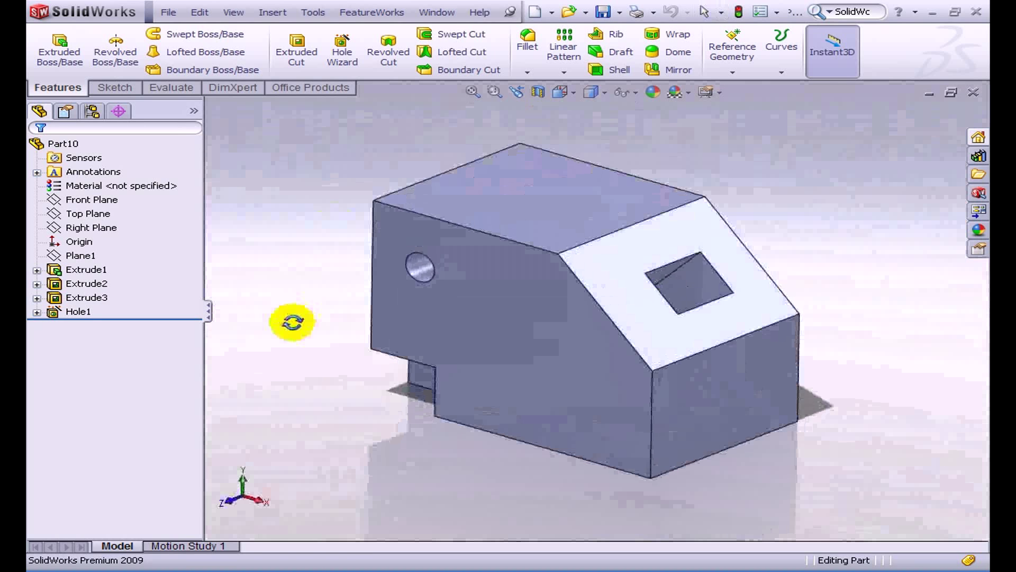
{"action": "left_click", "coordinate": [93, 272]}
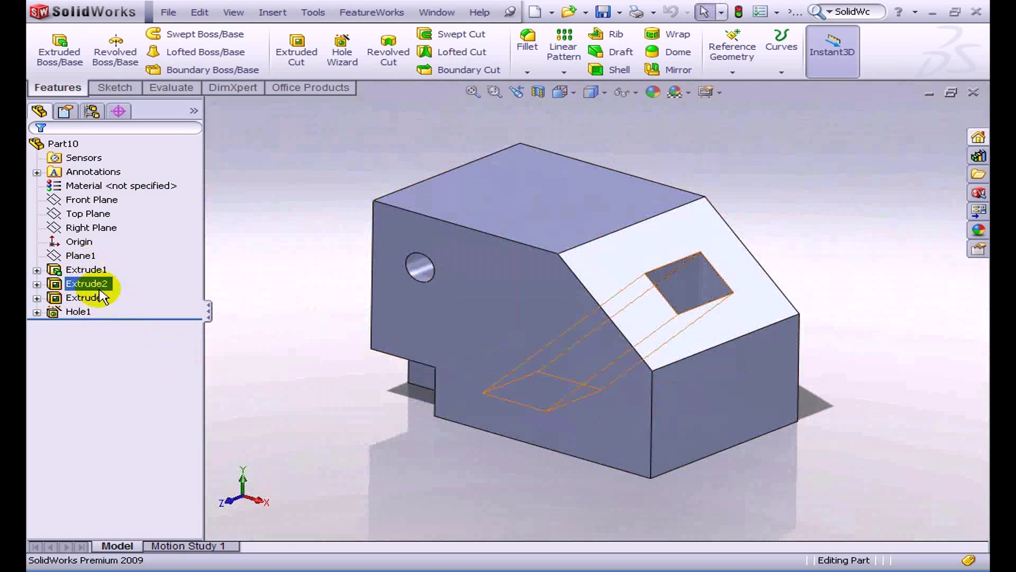
{"action": "left_click", "coordinate": [170, 275]}
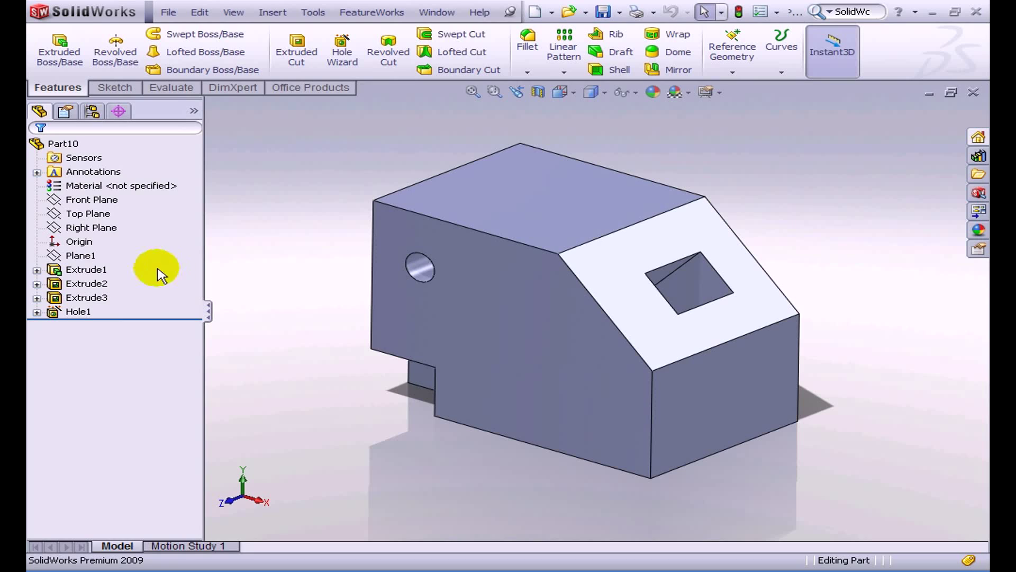
{"action": "left_click", "coordinate": [97, 271]}
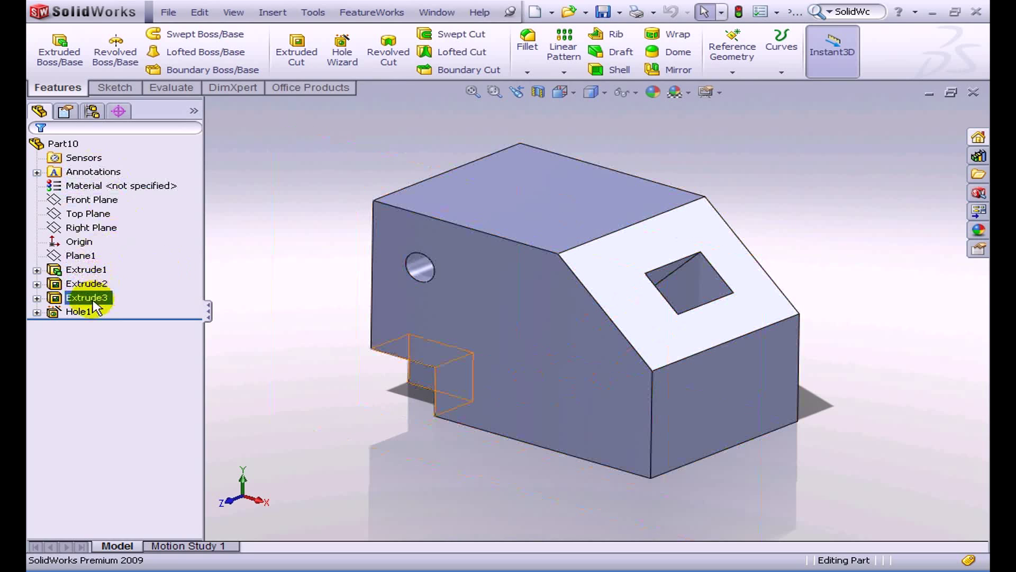
{"action": "left_click", "coordinate": [99, 433]}
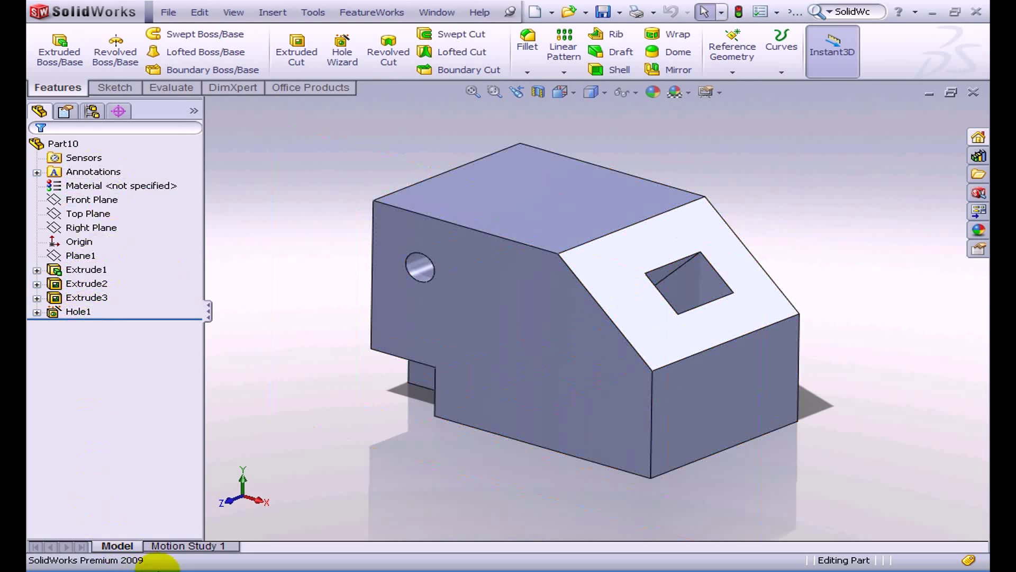
Expand Extrude1, Extrude2, Extrude3 and Hole1 and preview Sketch4 and Sketch5.
{"action": "left_click", "coordinate": [36, 270]}
{"action": "left_click", "coordinate": [37, 298]}
{"action": "left_click", "coordinate": [37, 326]}
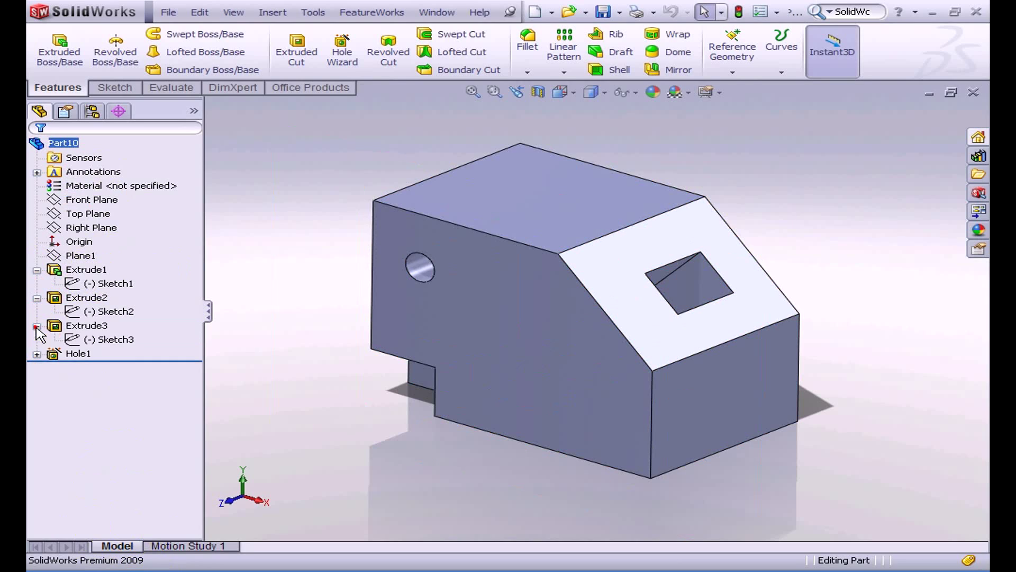
{"action": "left_click", "coordinate": [37, 354]}
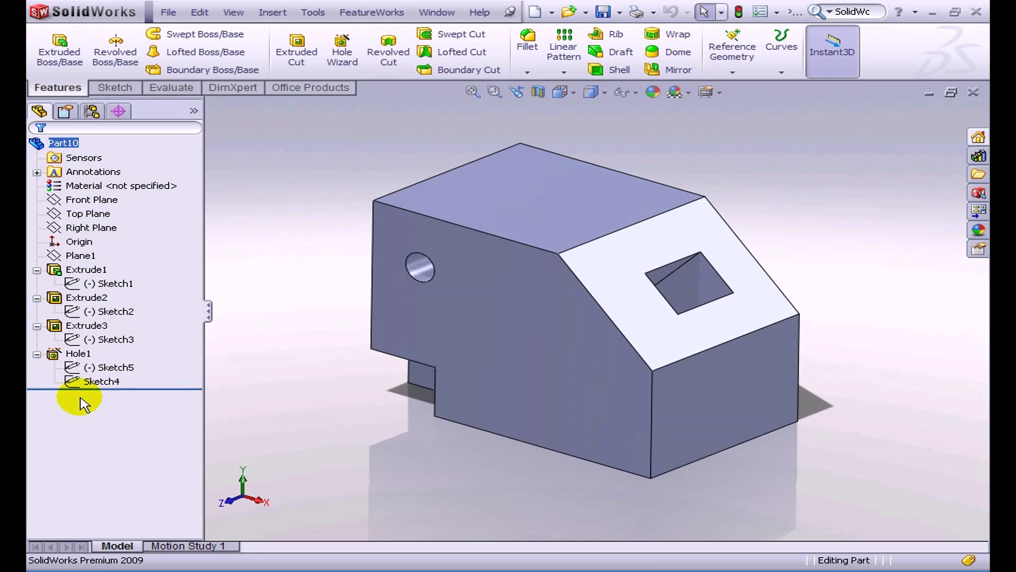
{"action": "left_click", "coordinate": [96, 371]}
{"action": "left_click", "coordinate": [100, 380]}
{"action": "left_click", "coordinate": [102, 369]}
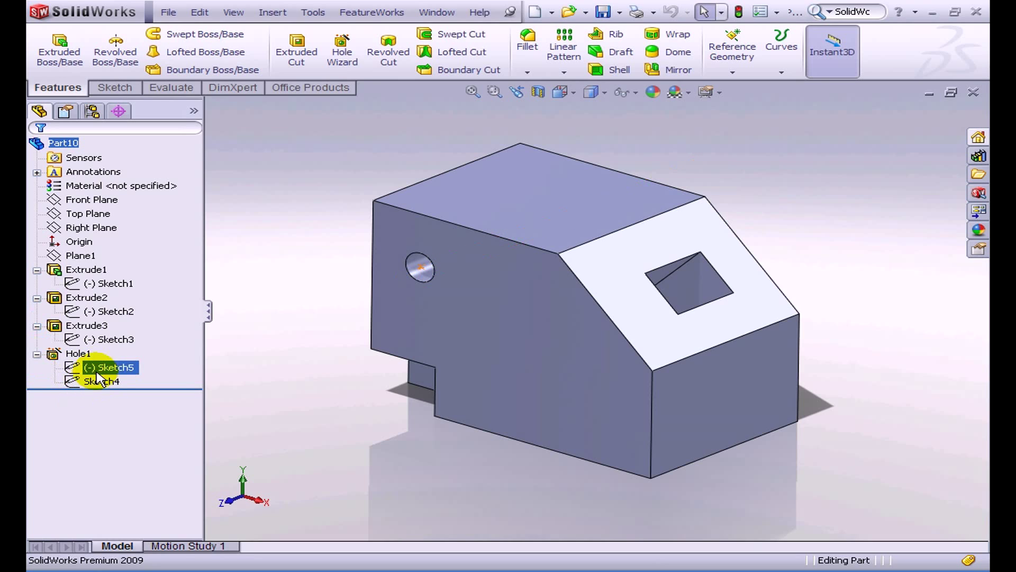
{"action": "left_click", "coordinate": [78, 353]}
Select Sketch2 under the Extrude2 square cut.
{"action": "left_click", "coordinate": [91, 314]}
{"action": "left_click", "coordinate": [86, 298]}
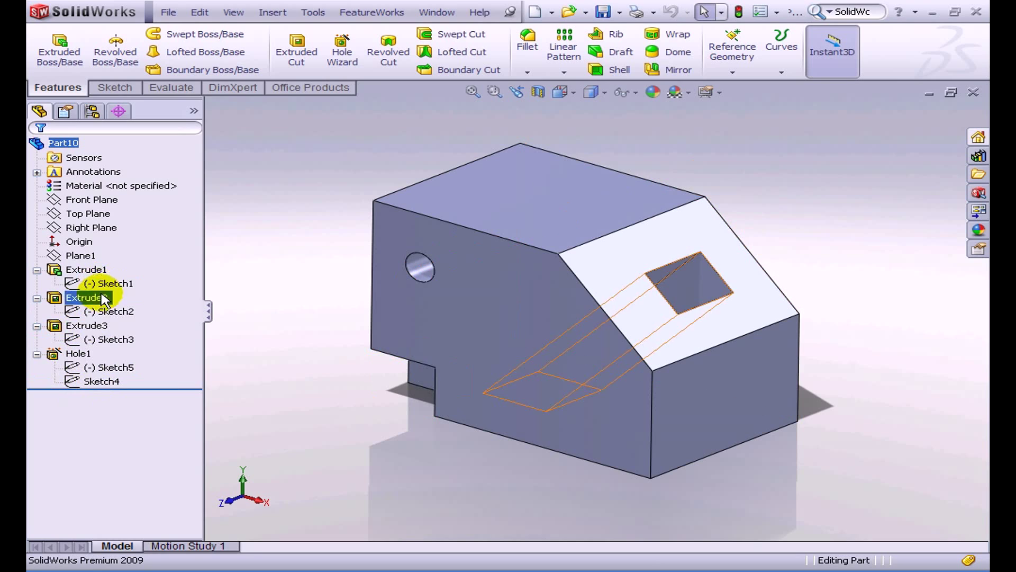
{"action": "left_click", "coordinate": [98, 312]}
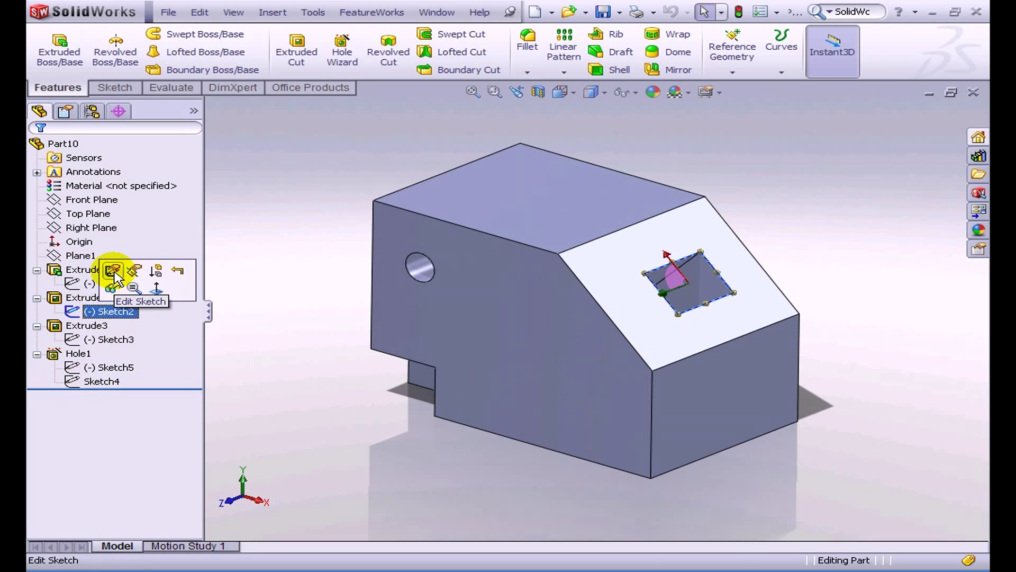
Drag Sketch2's right rectangle line to resize the square opening, rebuild, and edit Extrude2.
{"action": "left_click", "coordinate": [113, 273]}
{"action": "mouse_move", "coordinate": [483, 288]}
{"action": "middle_mouse_down"}
{"action": "mouse_move", "coordinate": [415, 281]}
{"action": "mouse_move", "coordinate": [435, 336]}
{"action": "middle_mouse_up"}
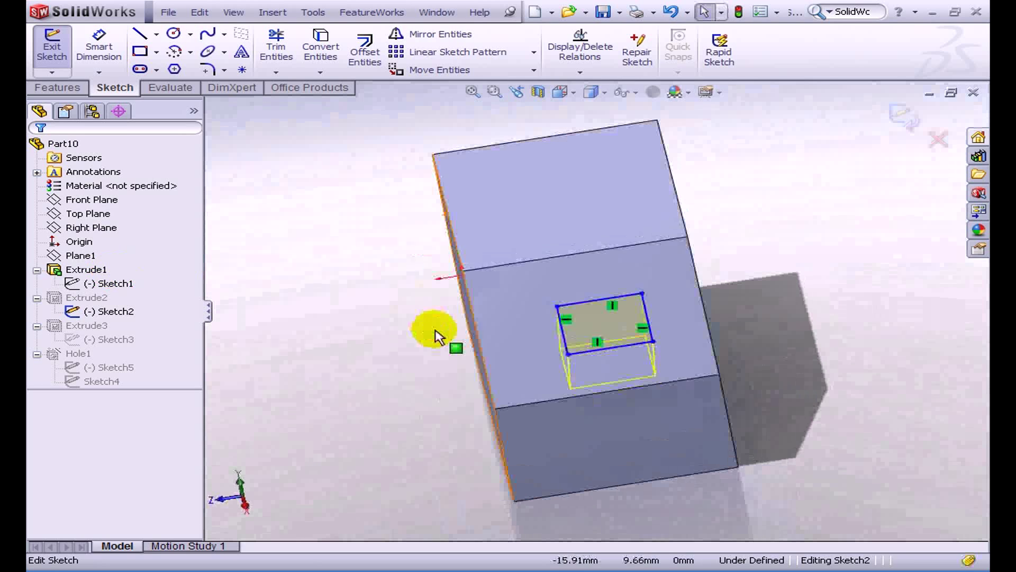
{"action": "left_click", "coordinate": [643, 317]}
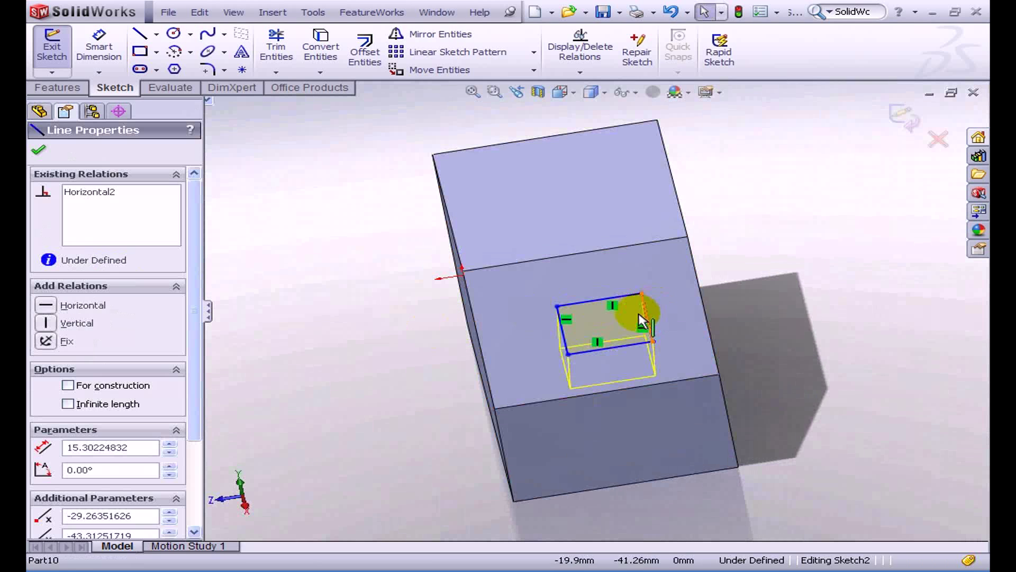
{"action": "mouse_move", "coordinate": [638, 314]}
{"action": "left_mouse_down"}
{"action": "mouse_move", "coordinate": [614, 322]}
{"action": "mouse_move", "coordinate": [642, 315]}
{"action": "mouse_move", "coordinate": [628, 320]}
{"action": "left_mouse_up"}
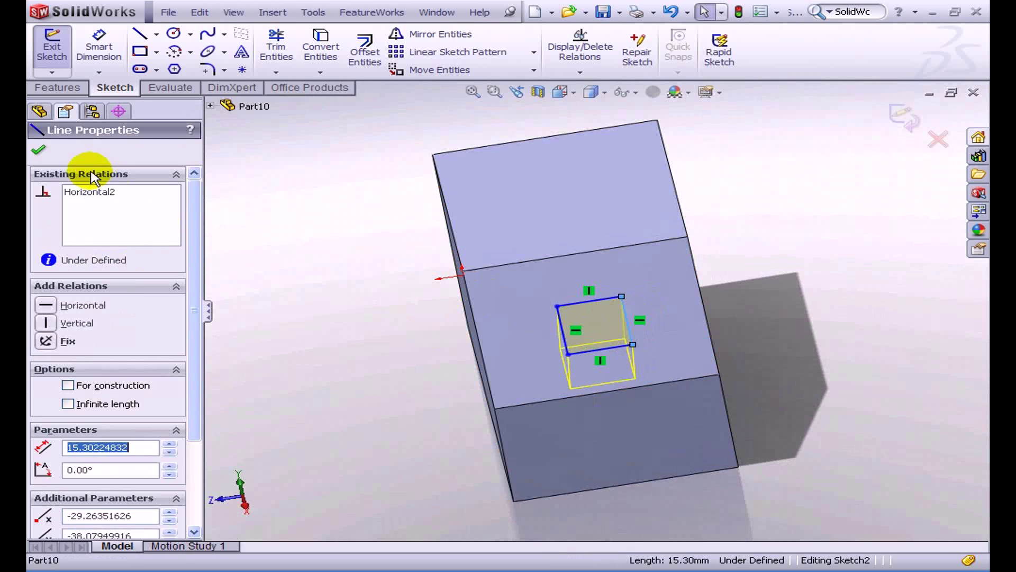
{"action": "left_click", "coordinate": [42, 152]}
{"action": "left_click", "coordinate": [52, 58]}
{"action": "left_click", "coordinate": [72, 312]}
{"action": "left_click", "coordinate": [79, 297]}
{"action": "left_click", "coordinate": [89, 253]}
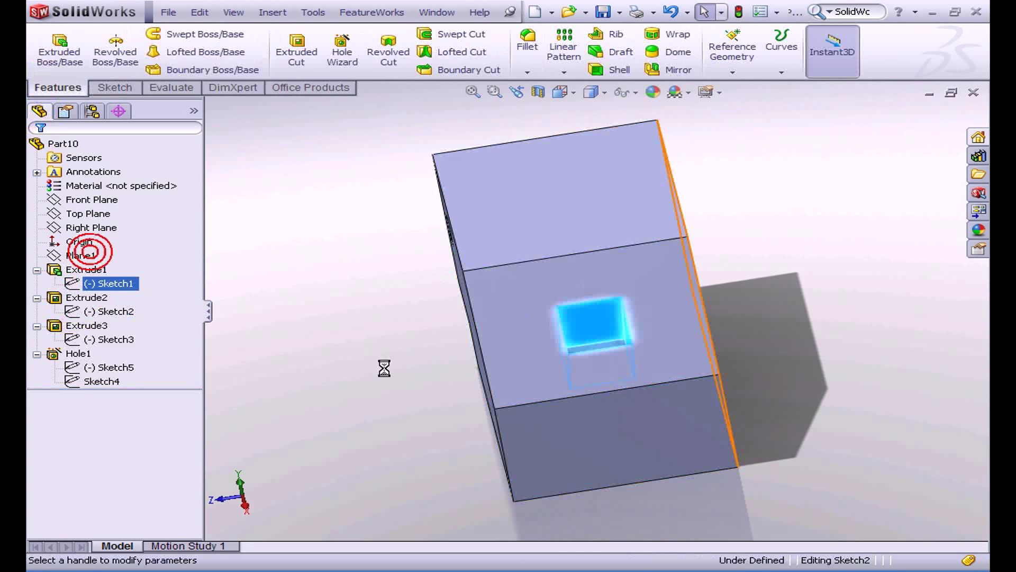
Change the Extrude2 square cut from Up To Next to Blind, 43.87156726mm deep.
{"action": "middle_click_drag", "start_coordinate": [397, 363], "coordinate": [480, 281]}
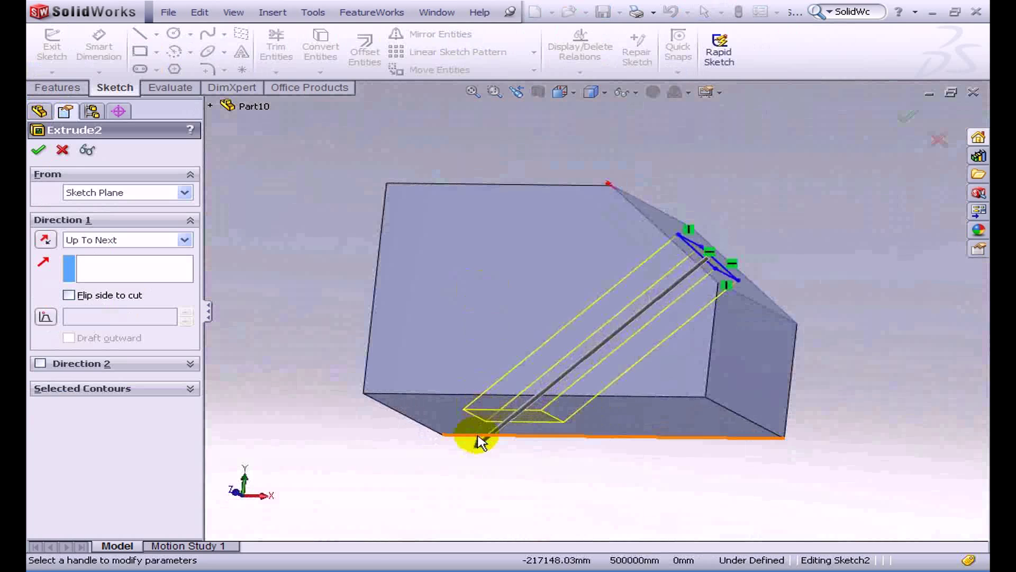
{"action": "left_click_drag", "start_coordinate": [480, 441], "coordinate": [487, 447]}
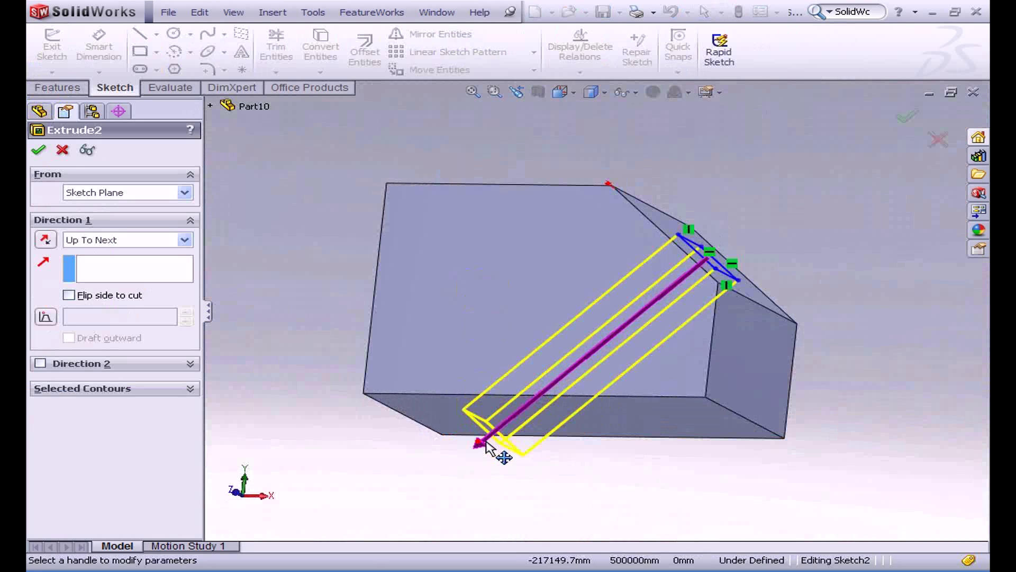
{"action": "left_click", "coordinate": [558, 390]}
{"action": "left_click", "coordinate": [472, 431]}
{"action": "middle_click_drag", "start_coordinate": [576, 418], "coordinate": [524, 472]}
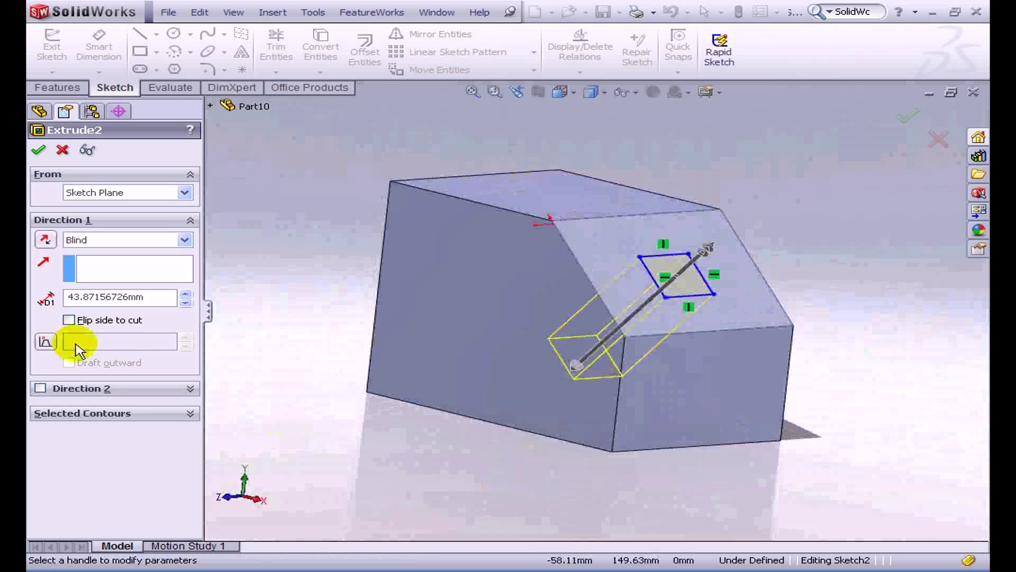
{"action": "left_click", "coordinate": [38, 150]}
{"action": "middle_click_drag", "start_coordinate": [374, 306], "coordinate": [390, 351]}
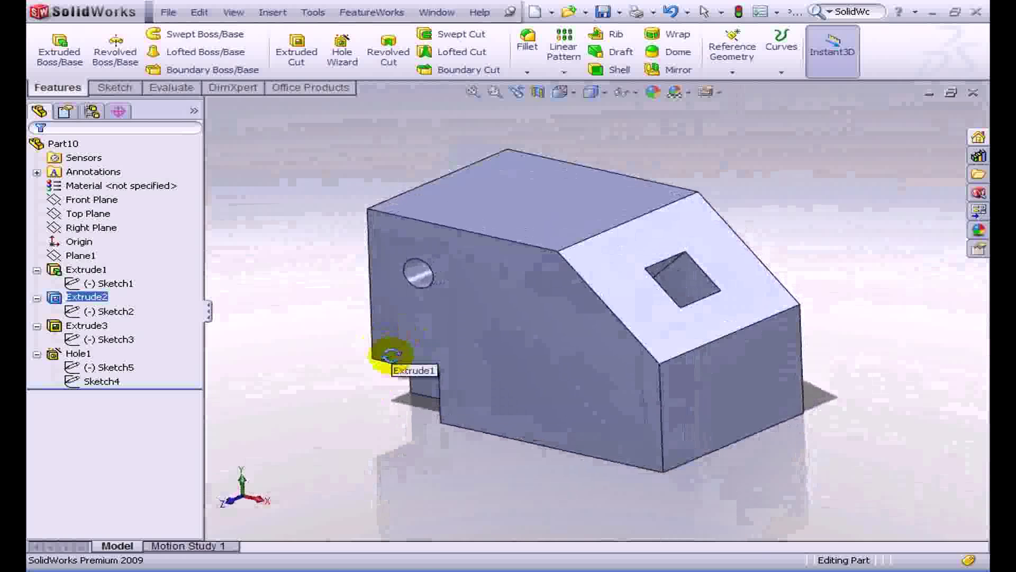